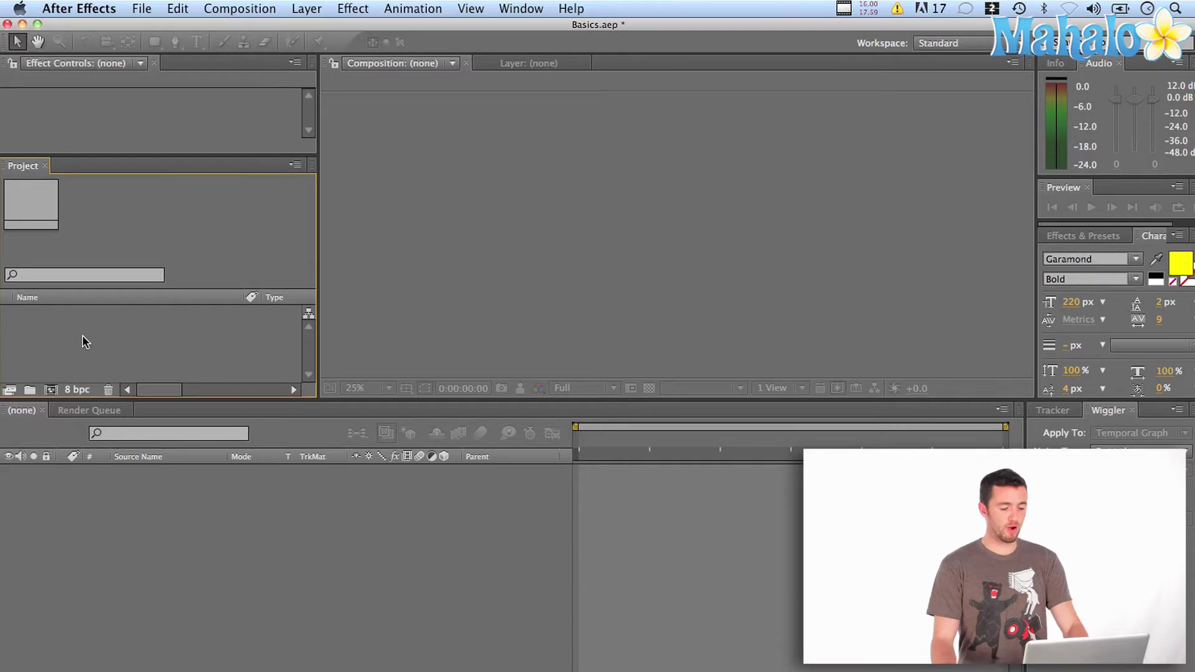
Create Comp 1 as a black 1280×720, 29.97 fps, ten-second HDV/HDTV 720 composition.
left_click(236, 8)
left_click(240, 28)
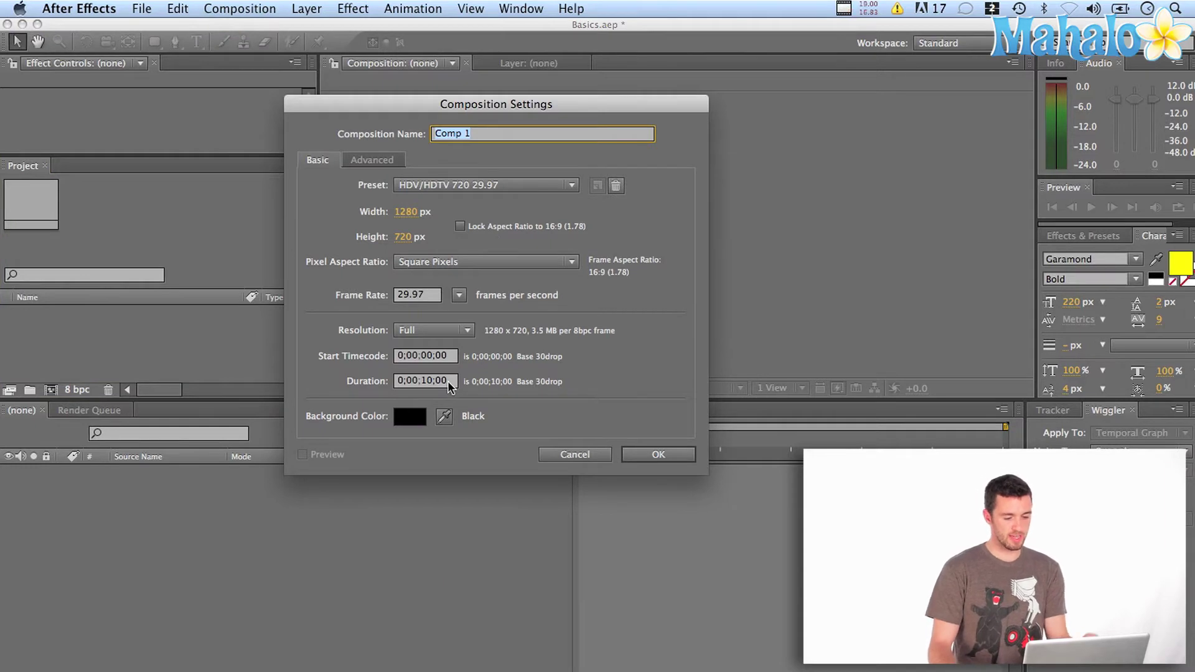
left_click(658, 455)
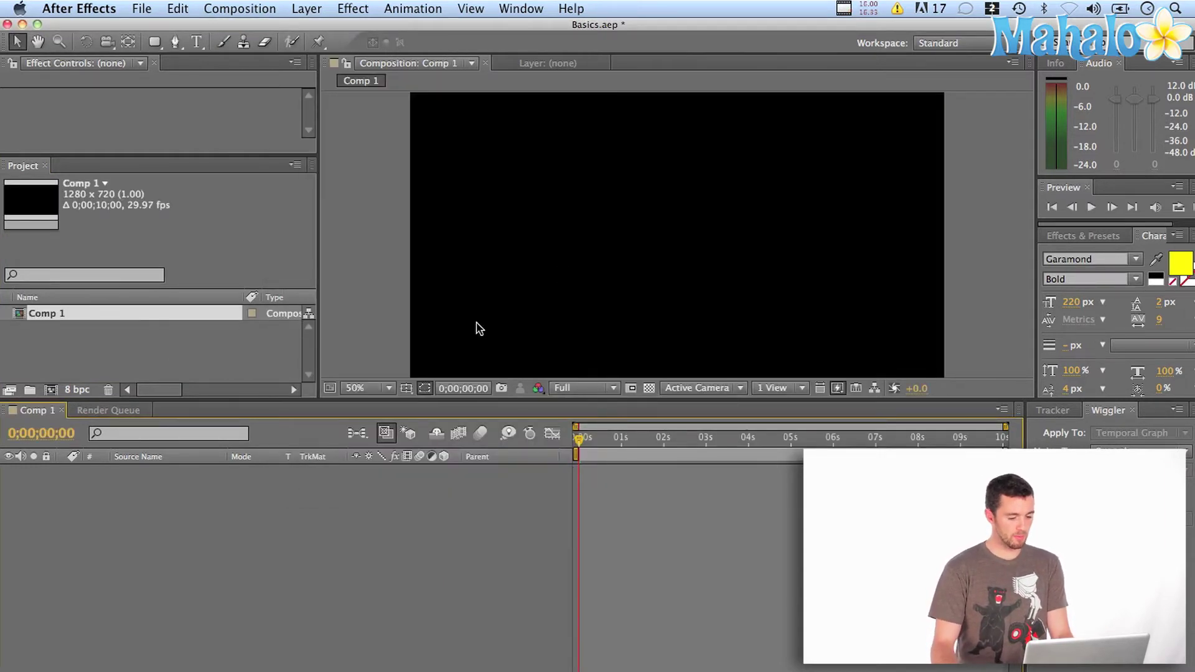
left_click(39, 338)
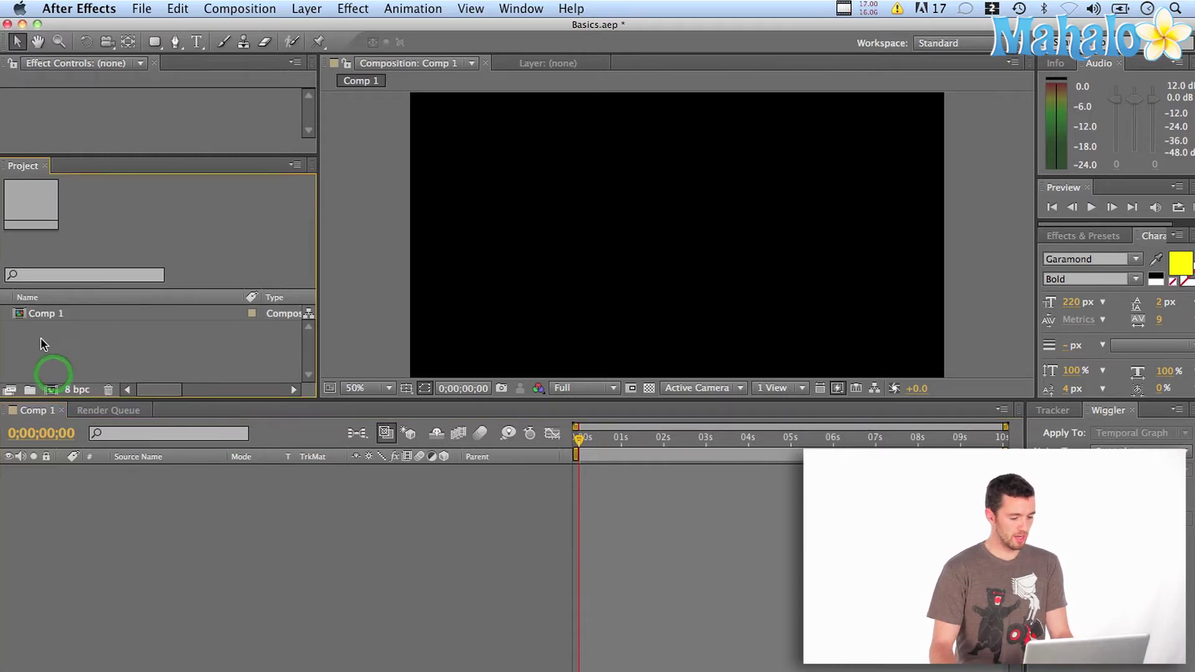
Select the Horizontal Type Tool and bring up the Character panel.
left_click(196, 42)
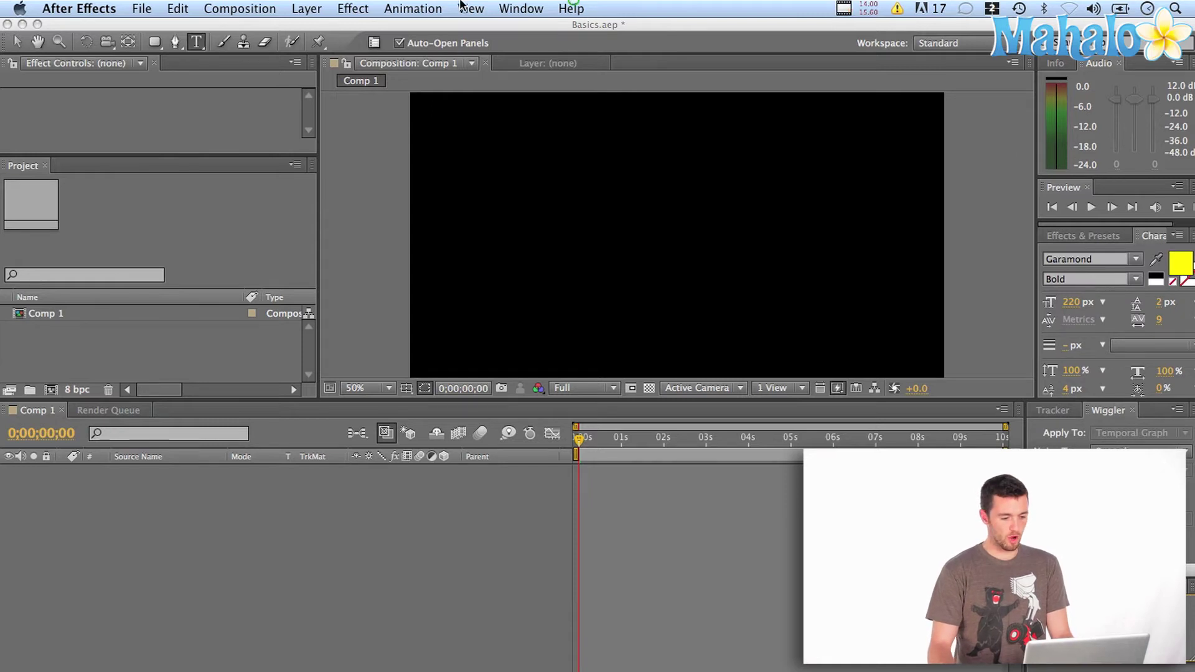
left_click(520, 8)
left_click(543, 118)
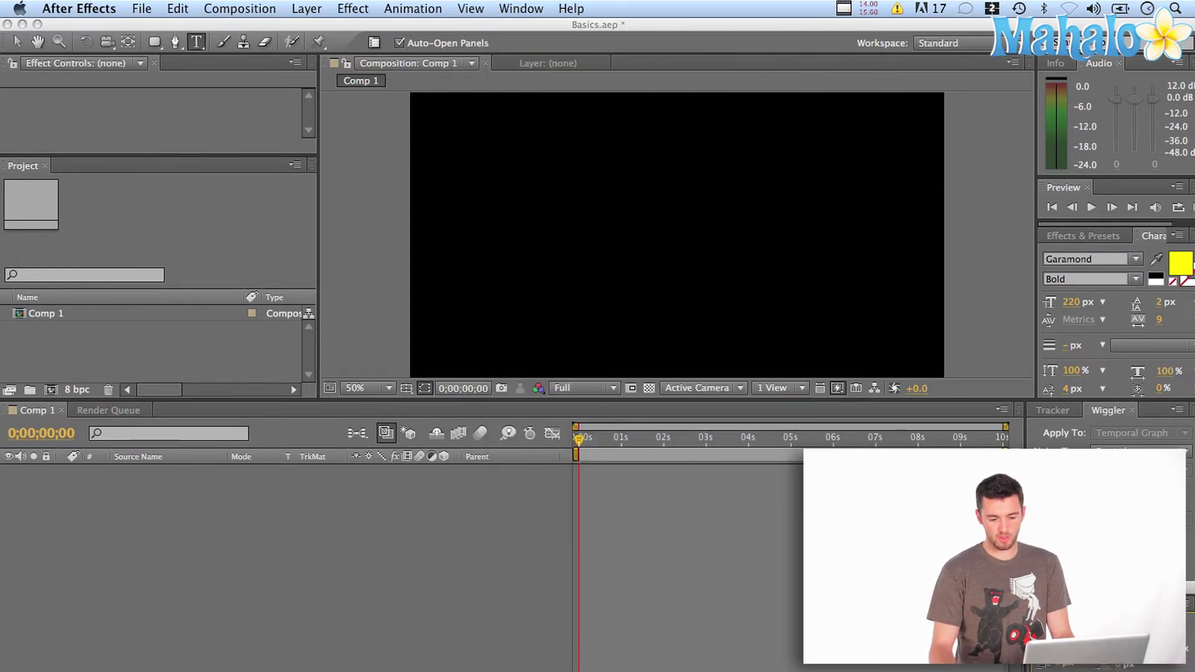
left_click(1150, 238)
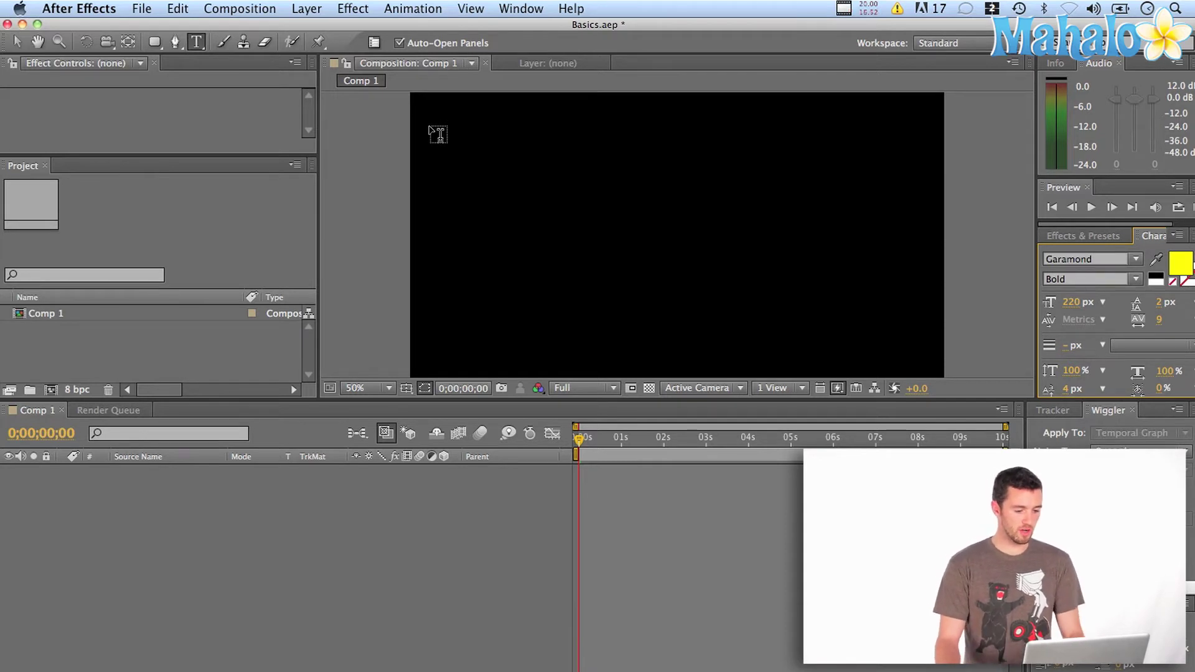
Add a yellow Garamond Bold 220 px 'Type' text box and move it to the composition centre.
left_click_drag(430, 127, 921, 311)
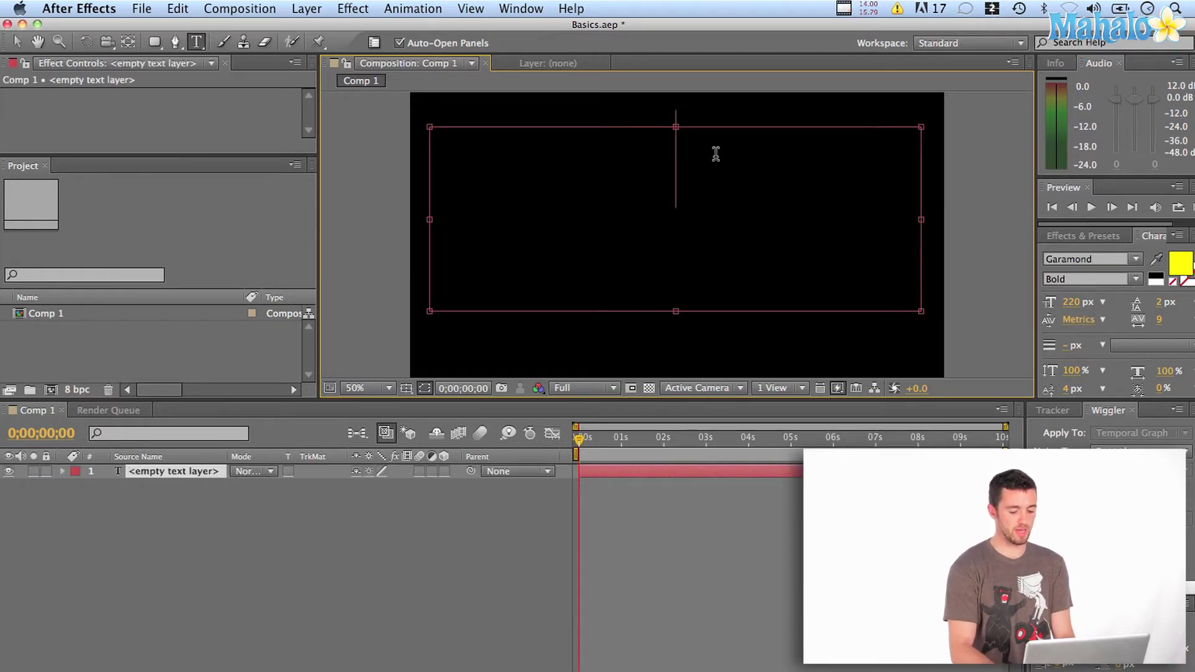
type("P")
key("BackSpace")
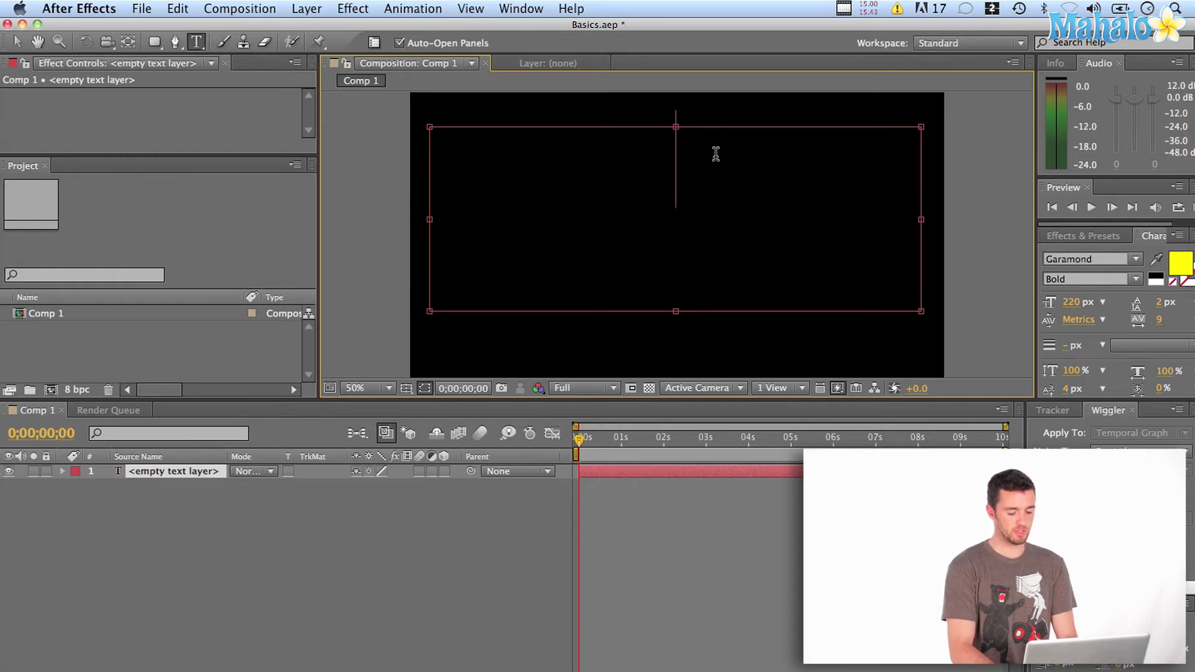
type("Type")
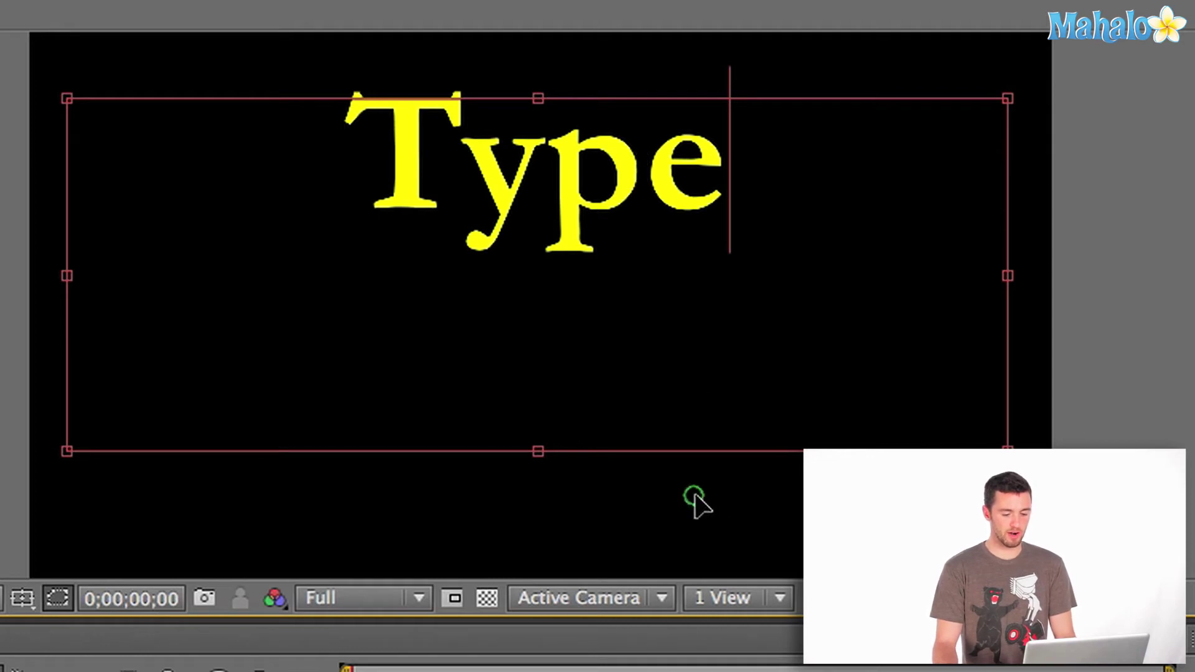
left_click_drag(697, 503, 700, 629)
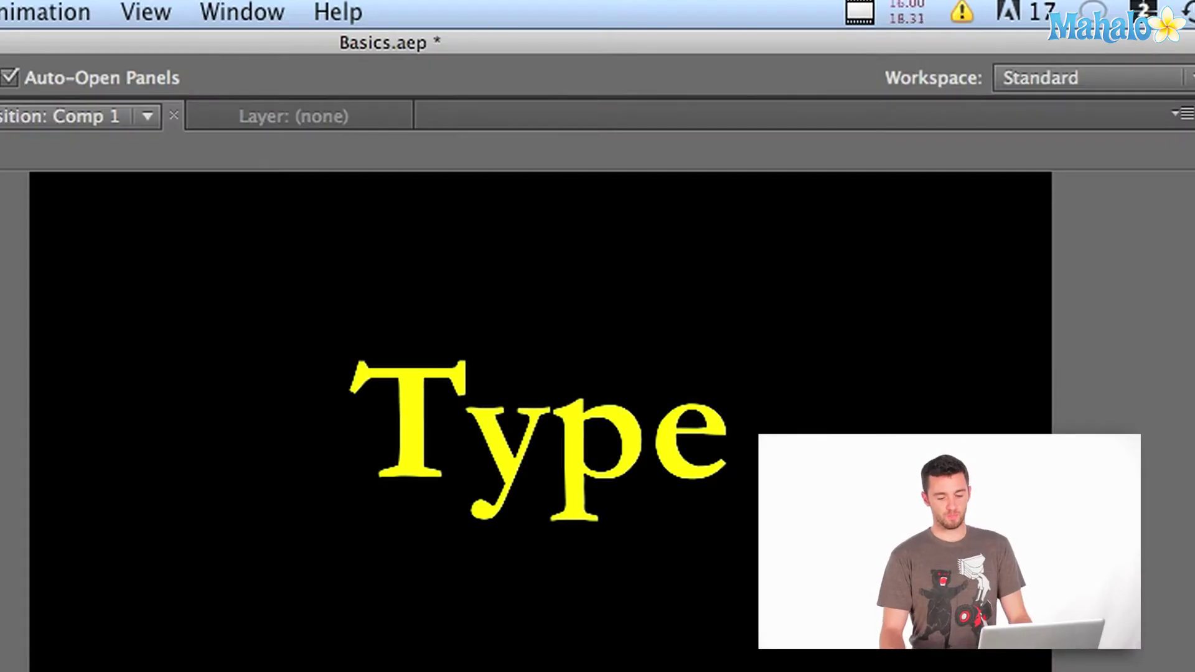
Show the Effects & Presets panel with its Animation Presets folders.
left_click(280, 11)
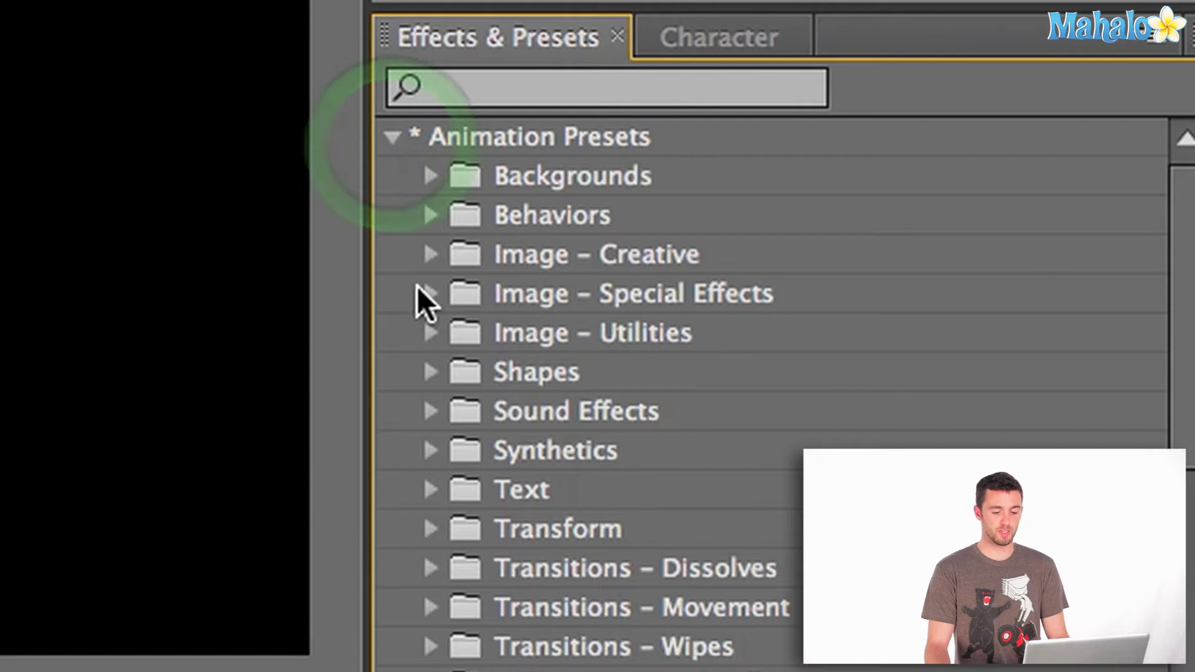
Apply the Text > Animate In > Center Spiral preset onto the Type text.
left_click(431, 489)
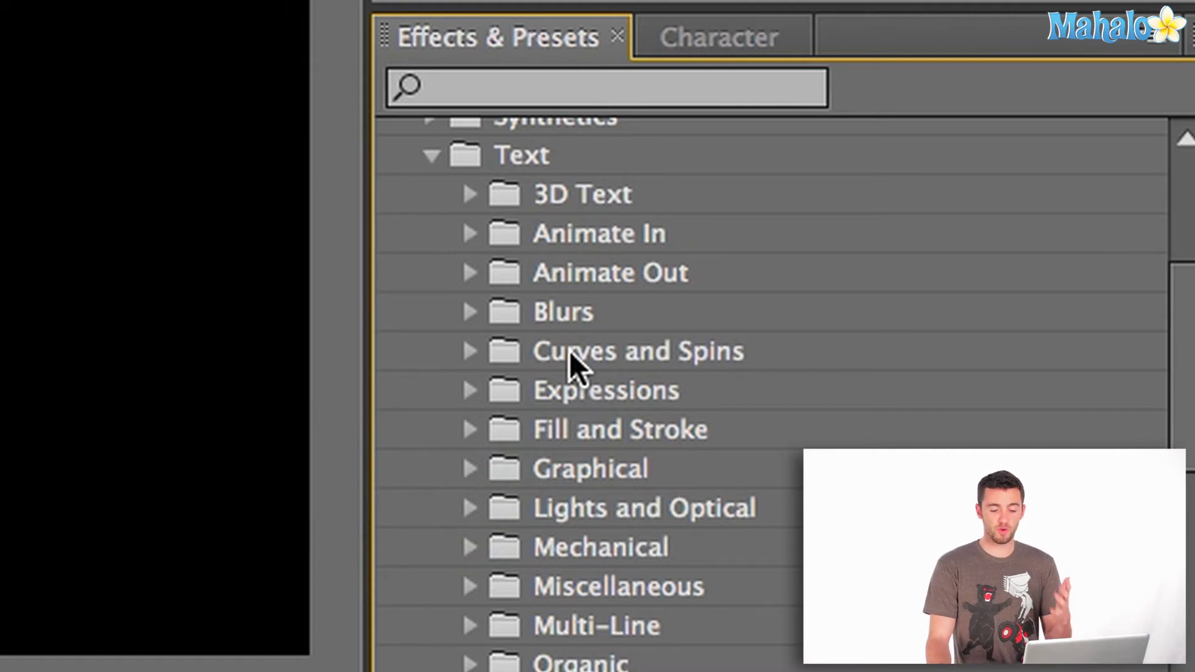
left_click(471, 235)
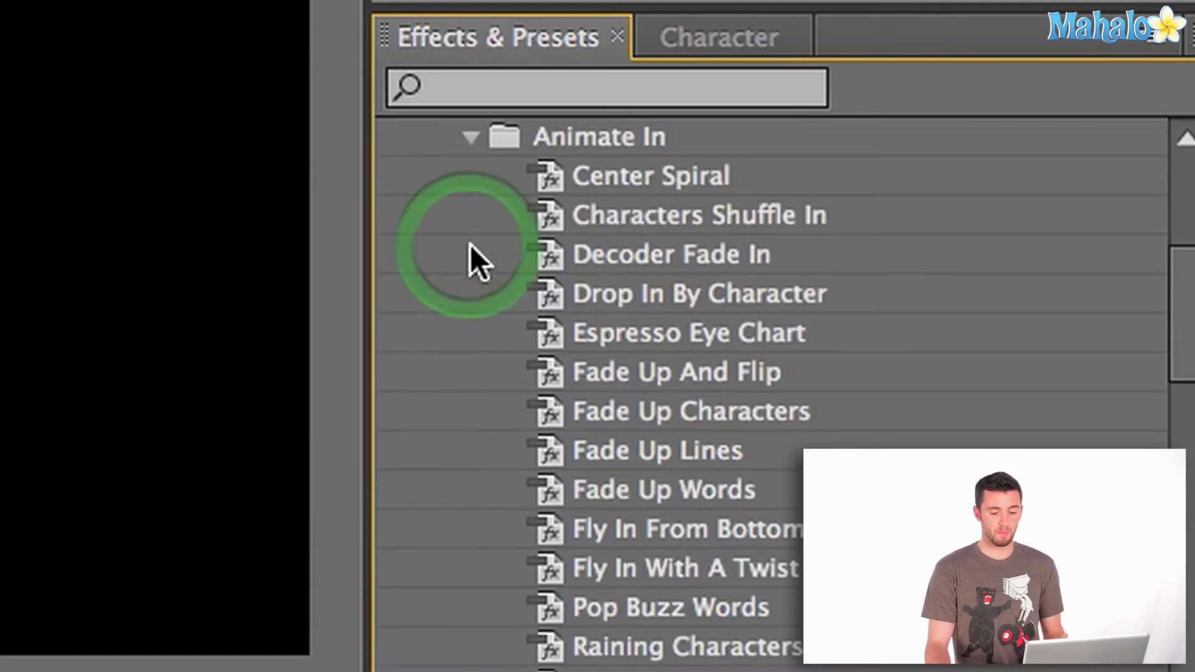
left_click_drag(541, 182, 173, 253)
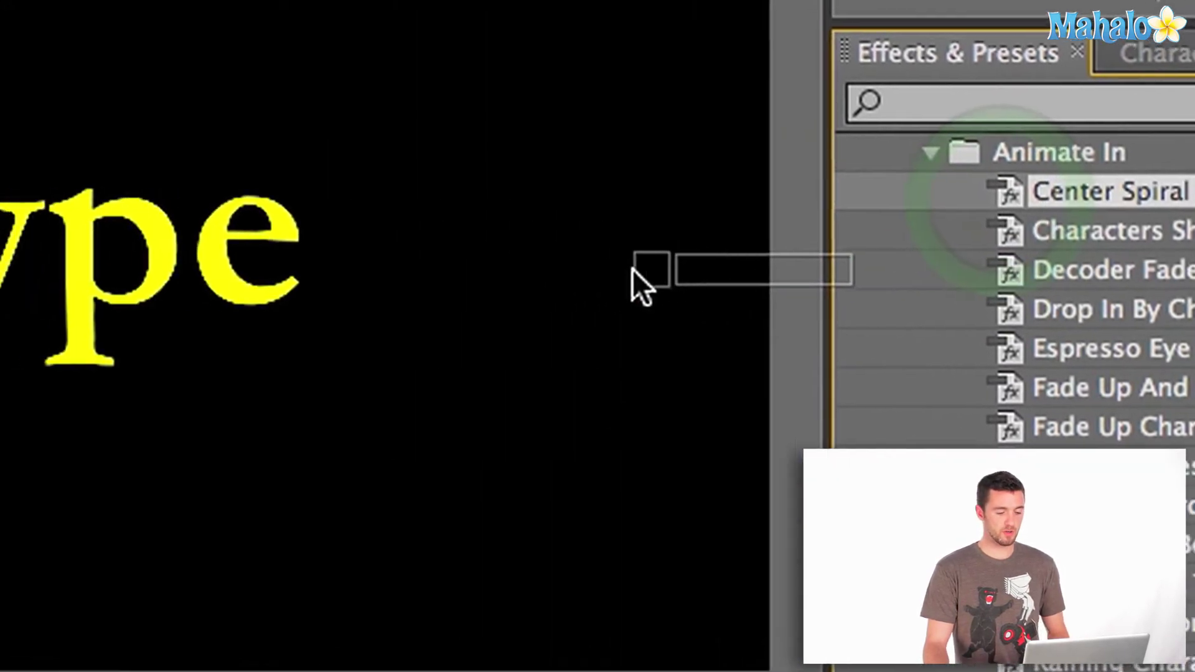
left_click_drag(633, 268, 334, 258)
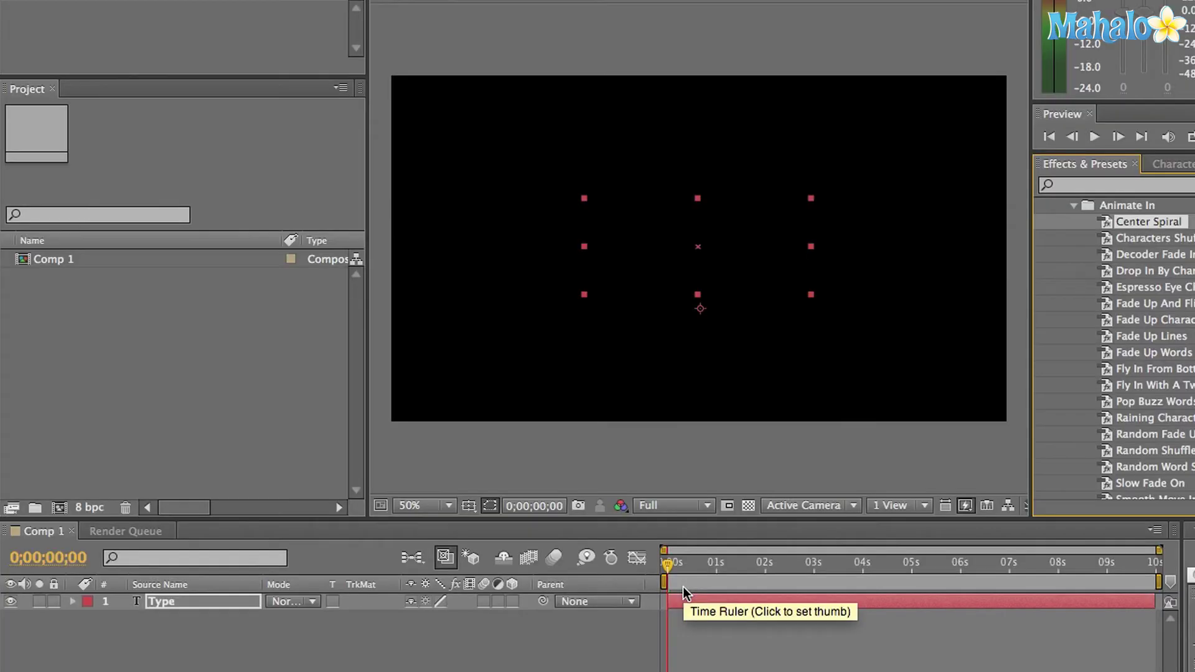
Expand the Type layer's Transform, Text, Spiral and Fade In groups to show Rotation and Opacity keyframes.
left_click(72, 600)
left_click(72, 601)
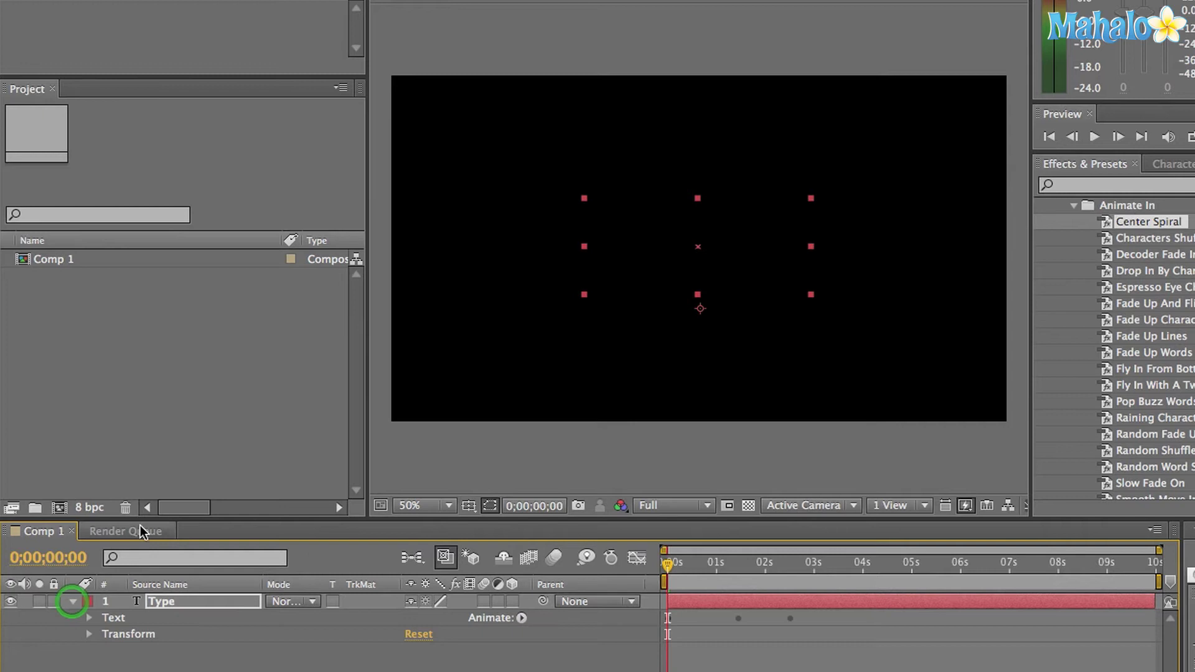
left_click_drag(147, 516, 148, 367)
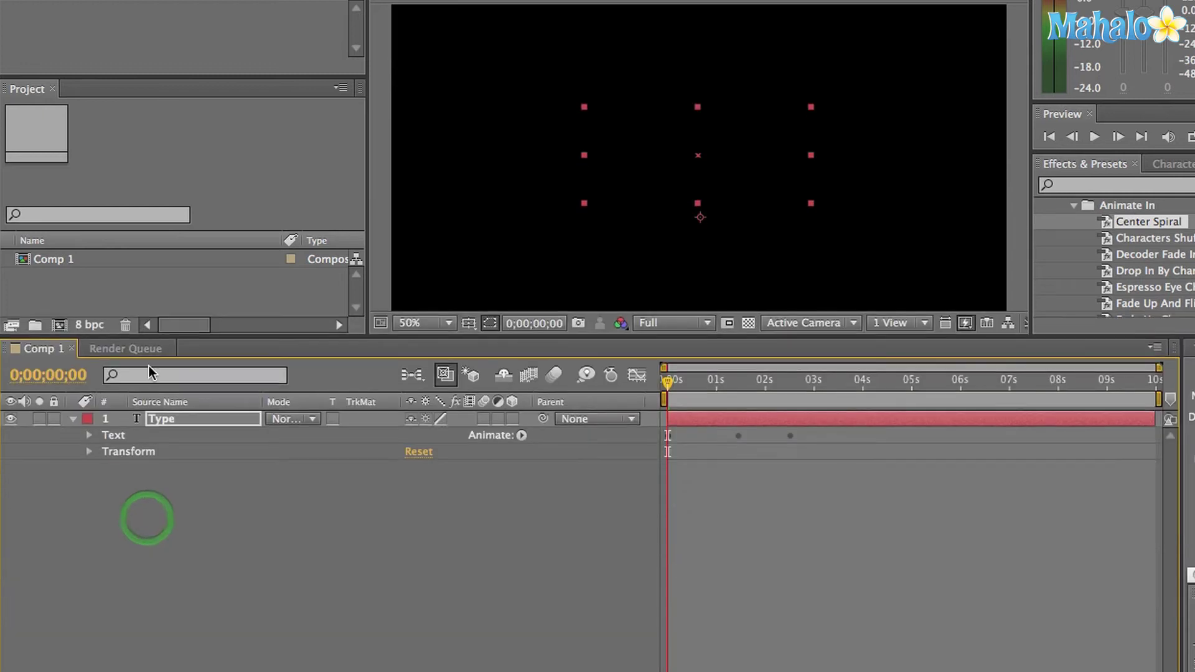
left_click(89, 455)
left_click(88, 438)
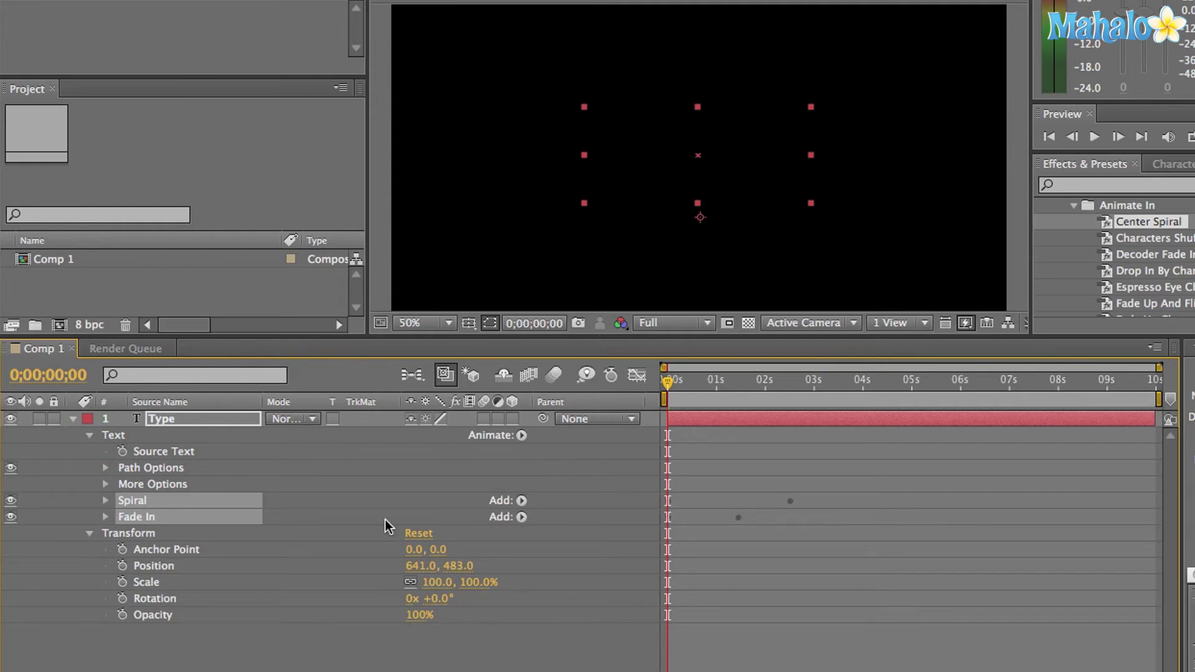
left_click(107, 502)
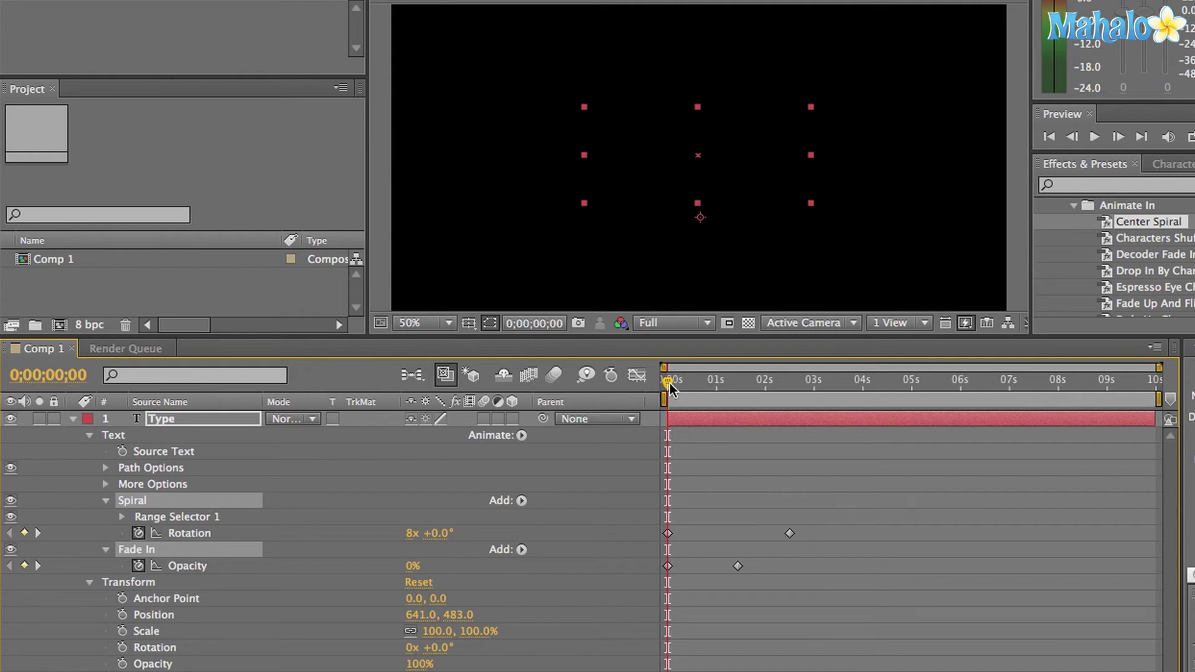
Preview the spiral, then shift the end keyframes later: rotation to 4 s, fade-in to about 3 s.
left_click_drag(668, 384, 805, 398)
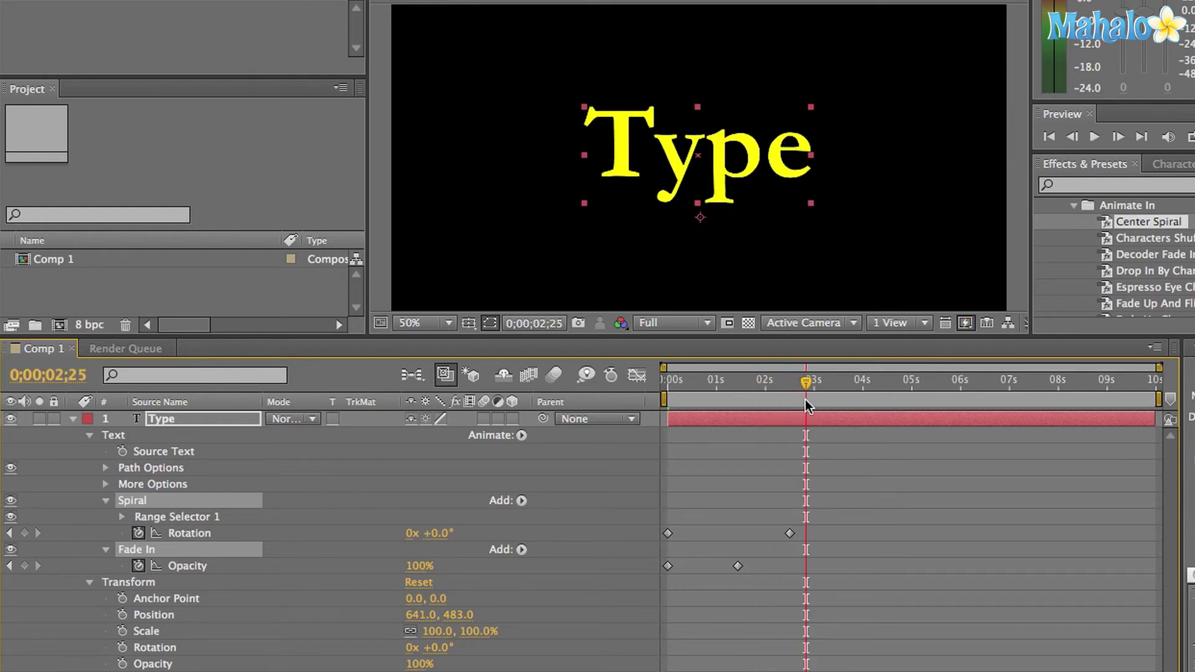
left_click_drag(806, 383, 862, 386)
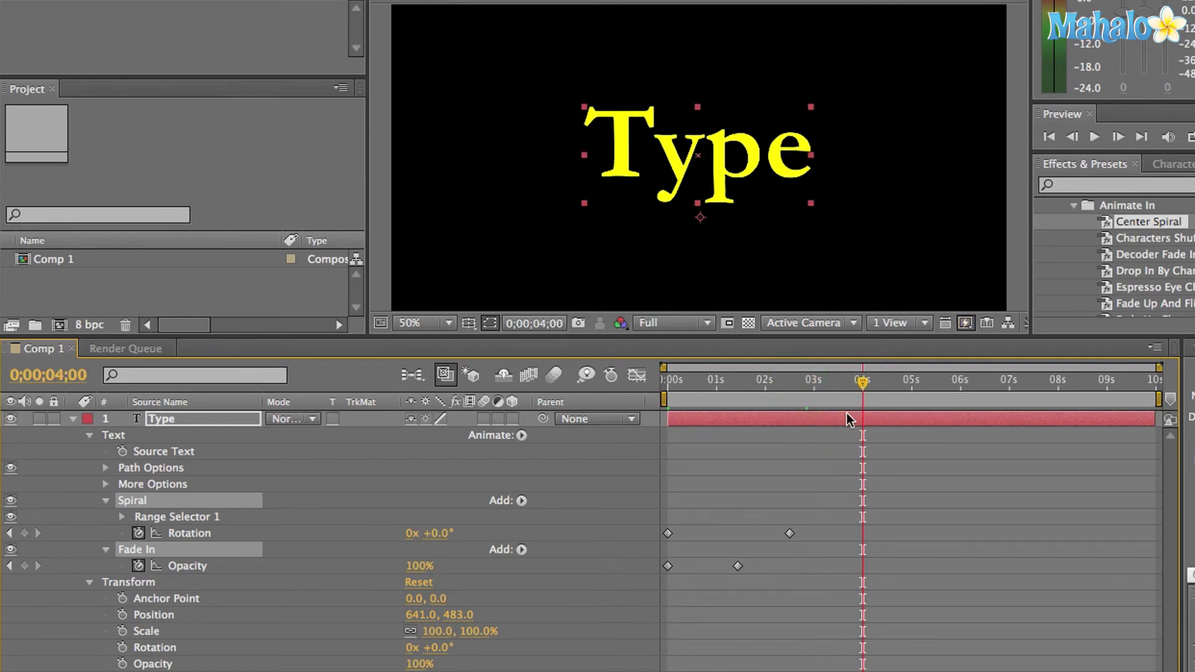
left_click_drag(808, 521, 750, 572)
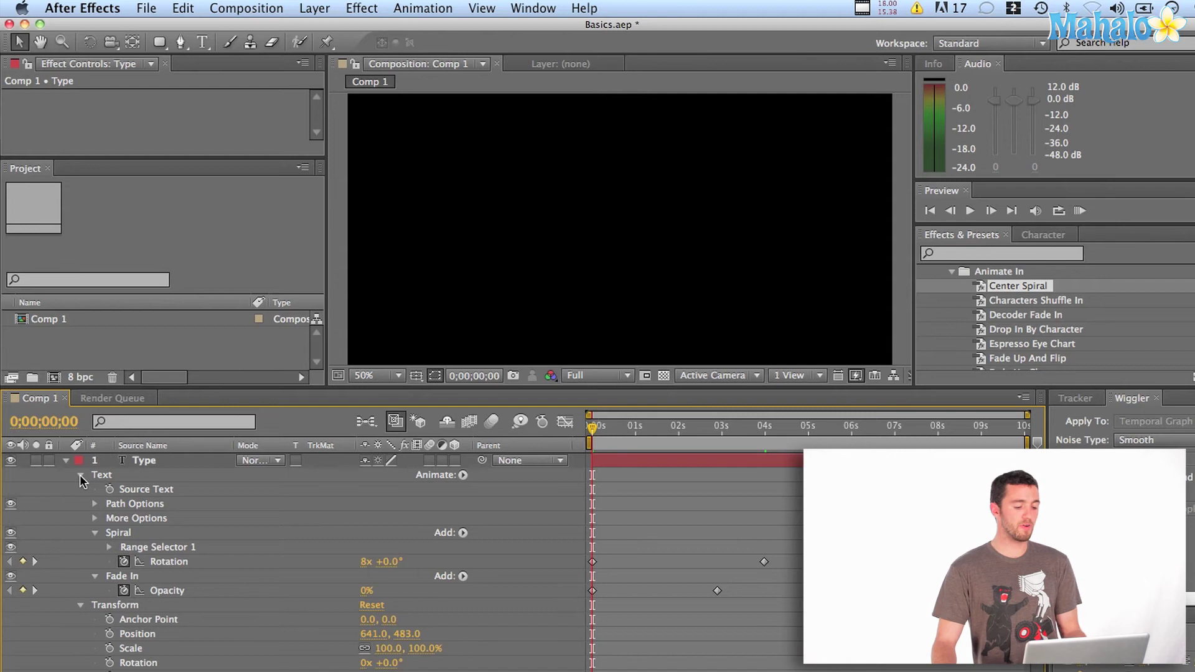
Keyframe the Type layer's Position at 0 s with X at -270, off the left edge.
left_click(80, 476)
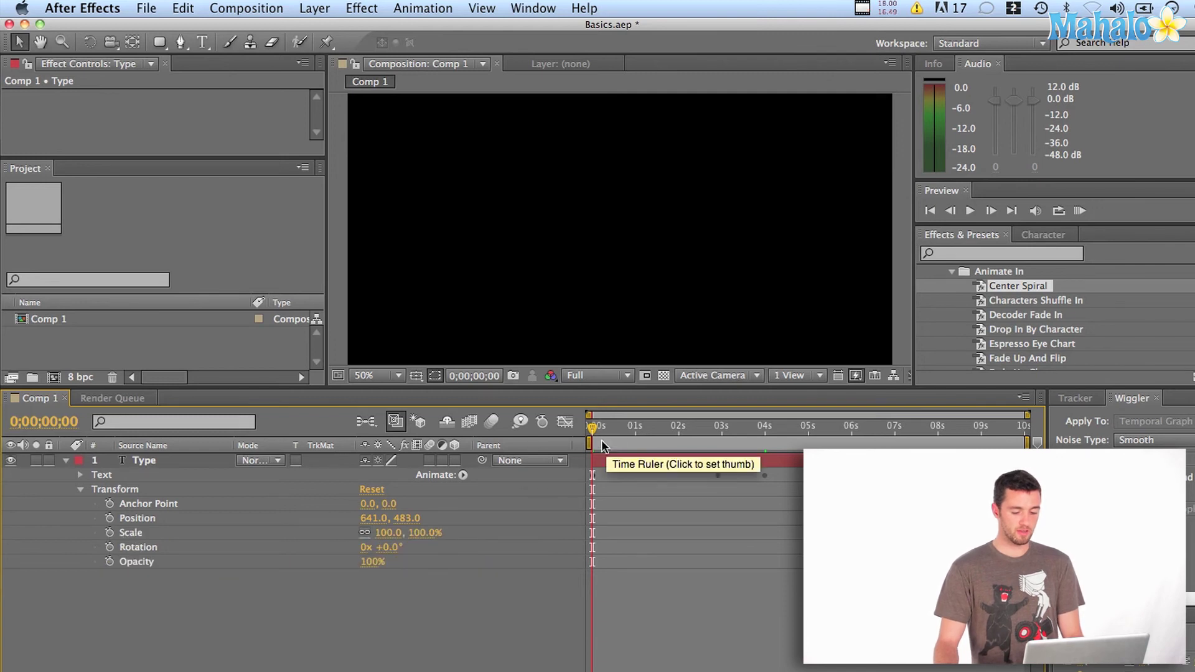
left_click(110, 517)
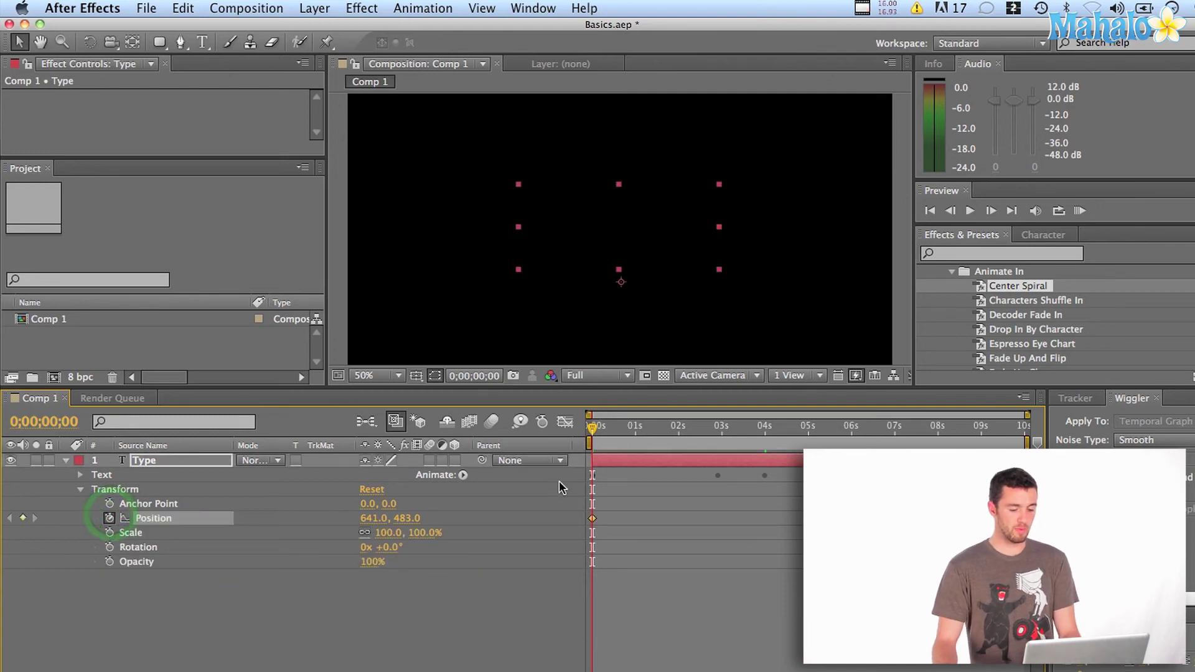
left_click_drag(373, 517, 0, 522)
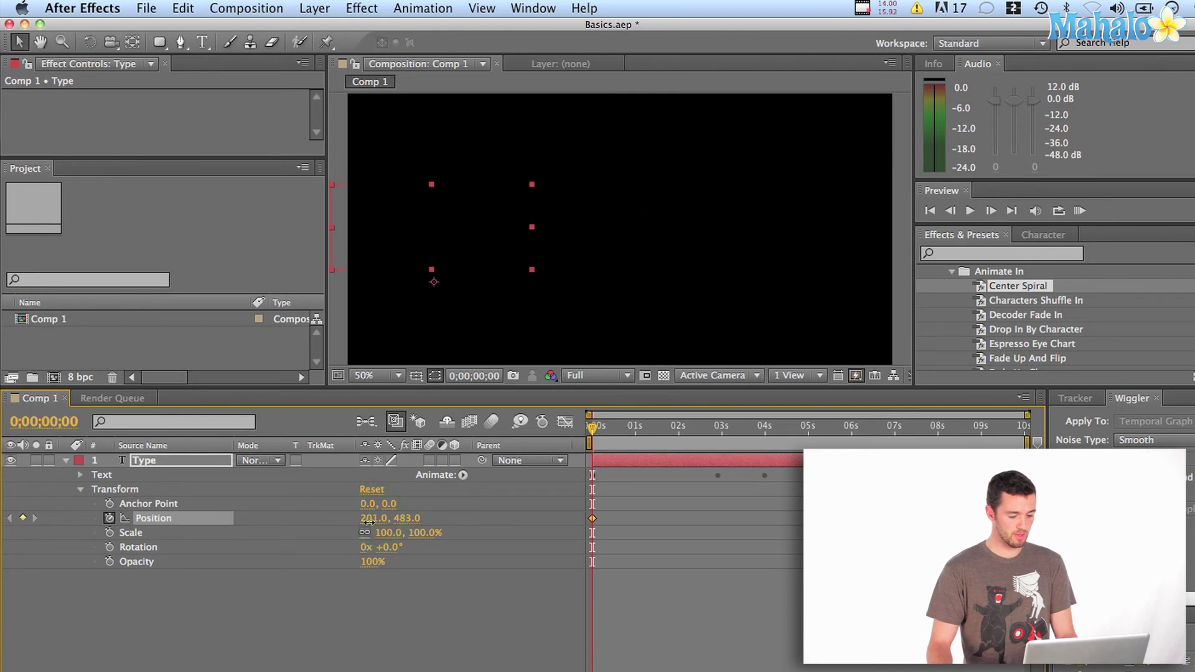
left_click_drag(353, 519, 109, 523)
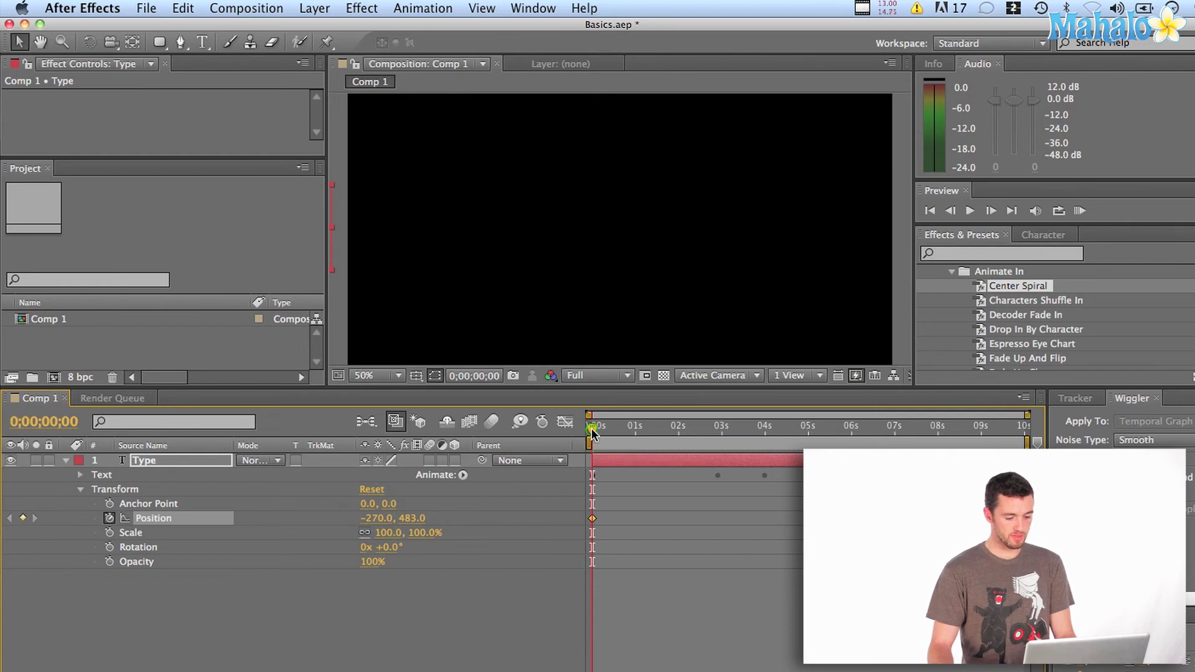
At 4 s, set Position X back to 642 and preview the slide-in.
left_click_drag(624, 429, 653, 431)
left_click_drag(743, 430, 764, 430)
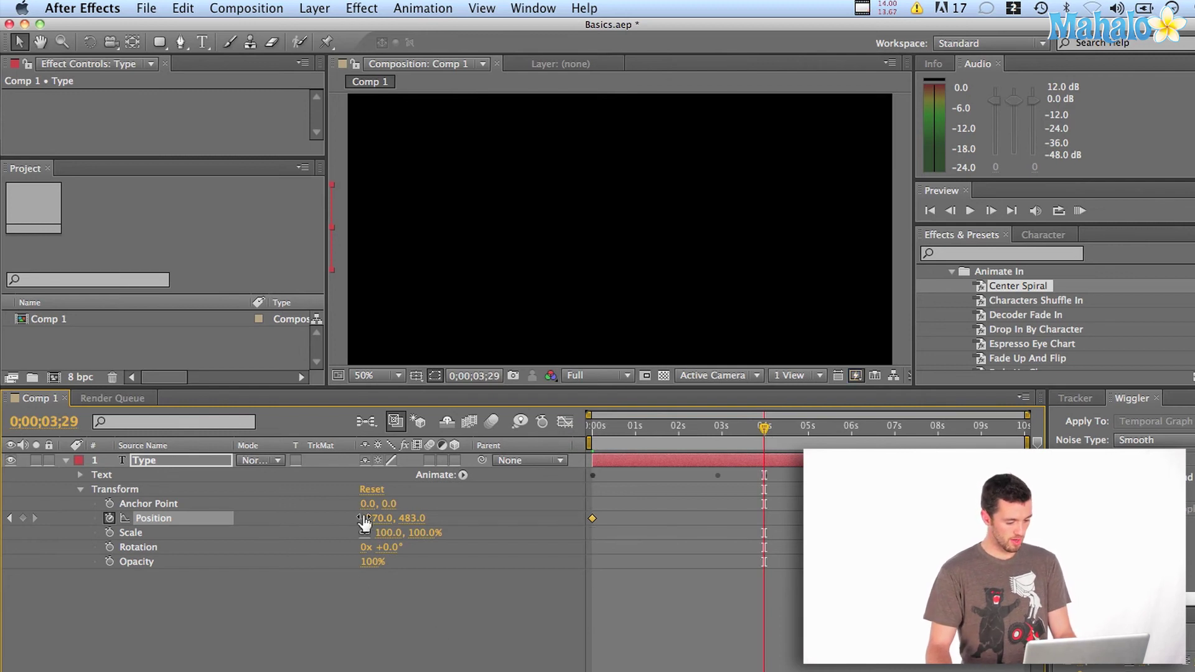
left_click_drag(419, 517, 579, 529)
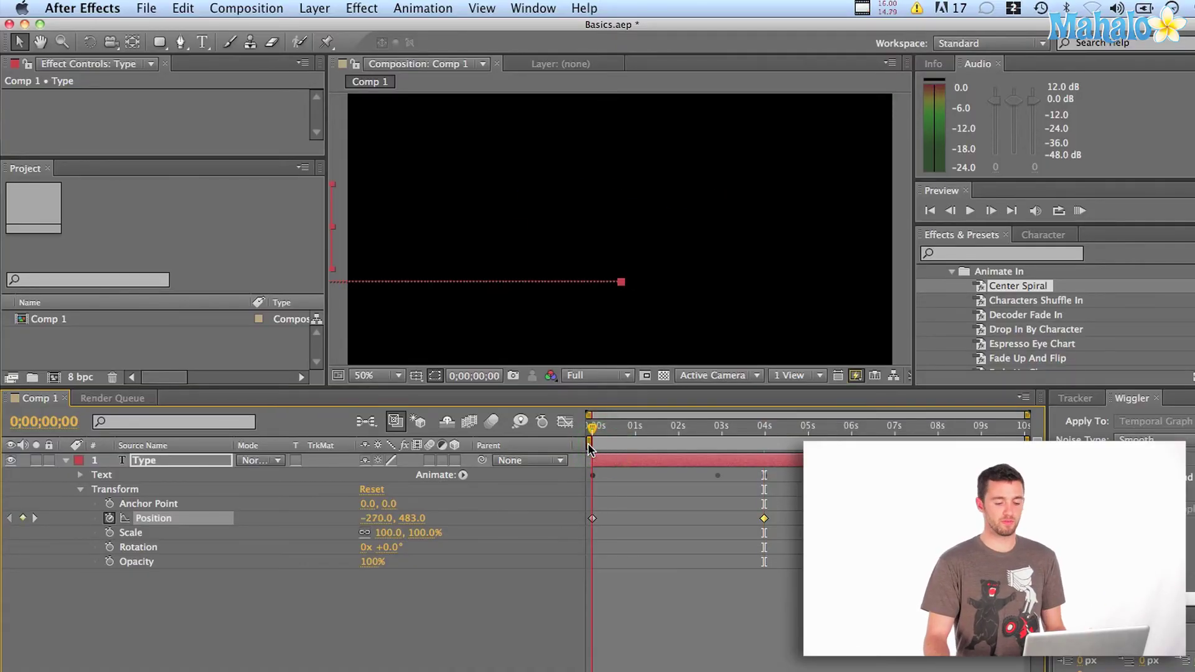
left_click_drag(631, 442, 772, 461)
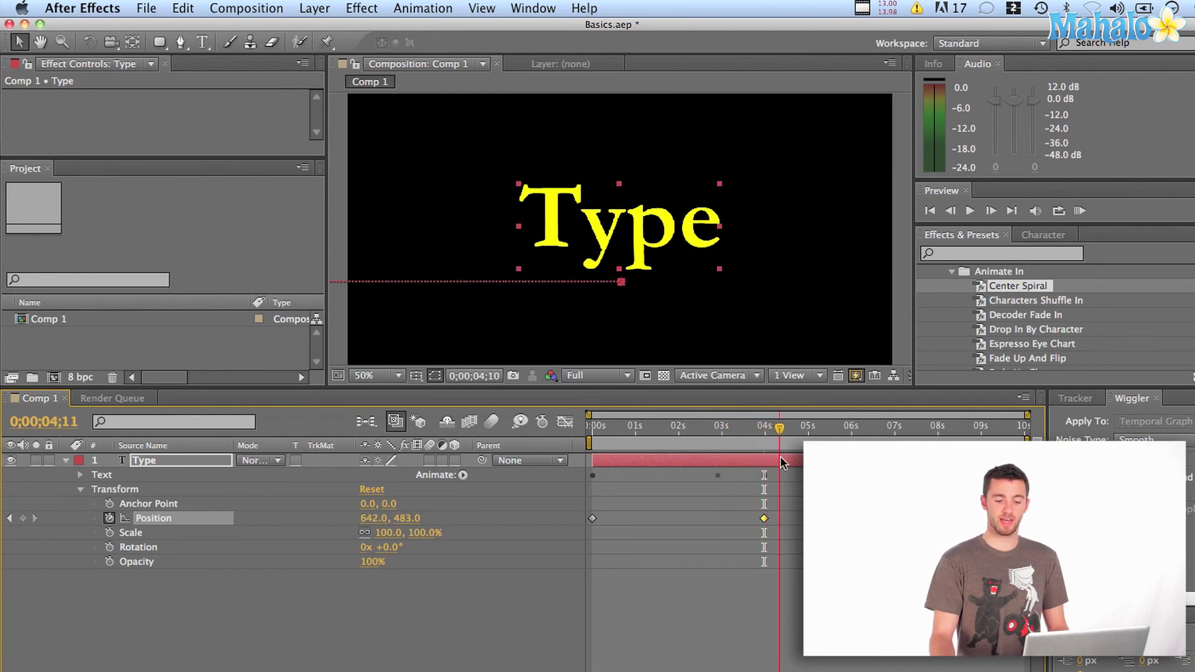